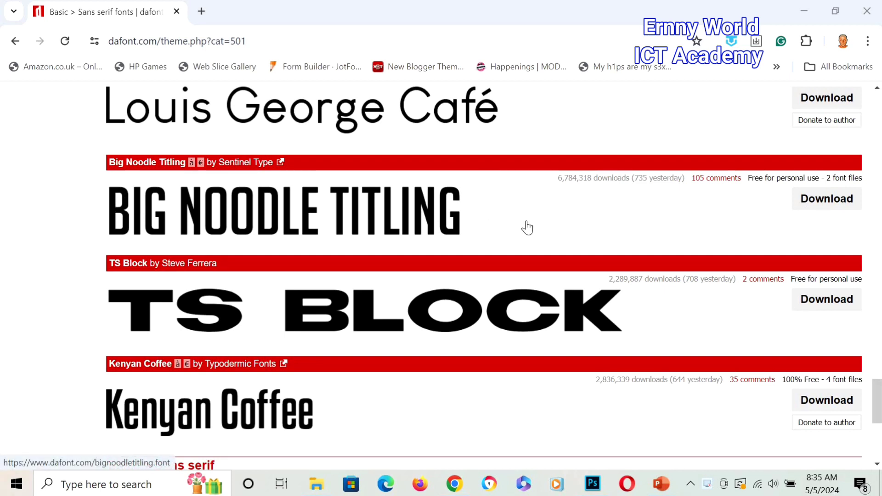
Download the Big Noodle Titling zip from dafont's Sans serif listing
click(824, 200)
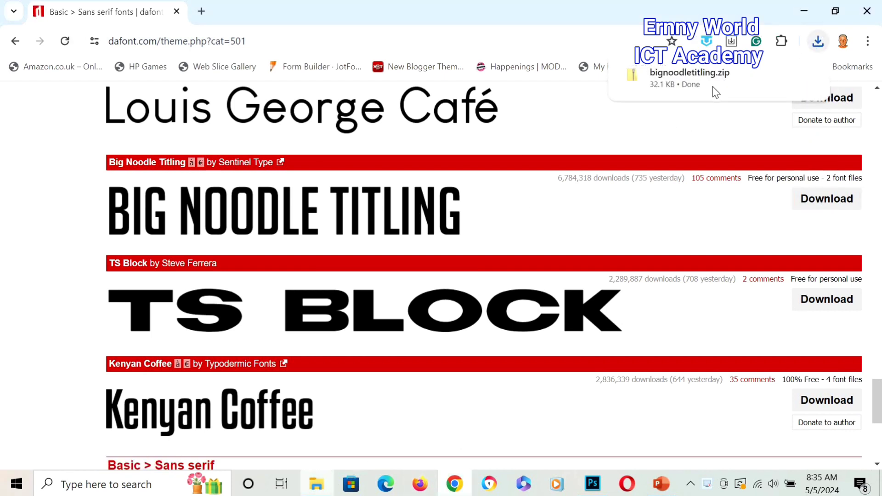
Extract bignoodletitling.zip in Downloads into its own bignoodletitling folder
click(689, 77)
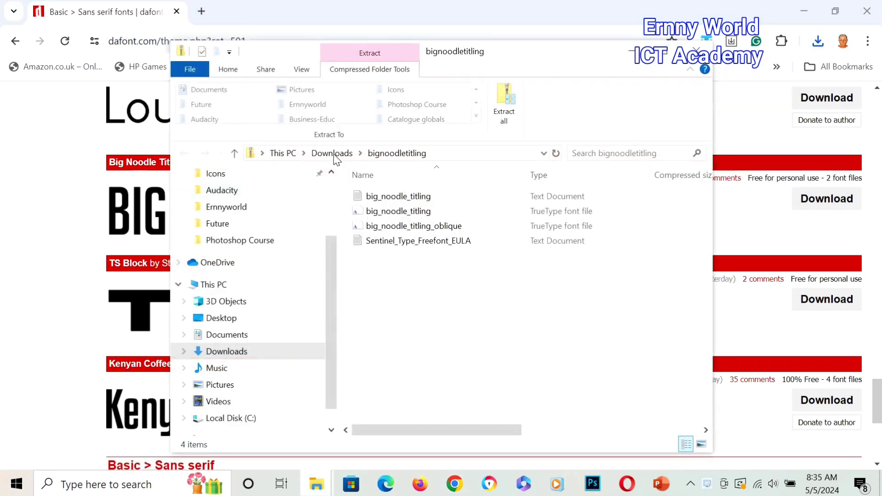
click(331, 153)
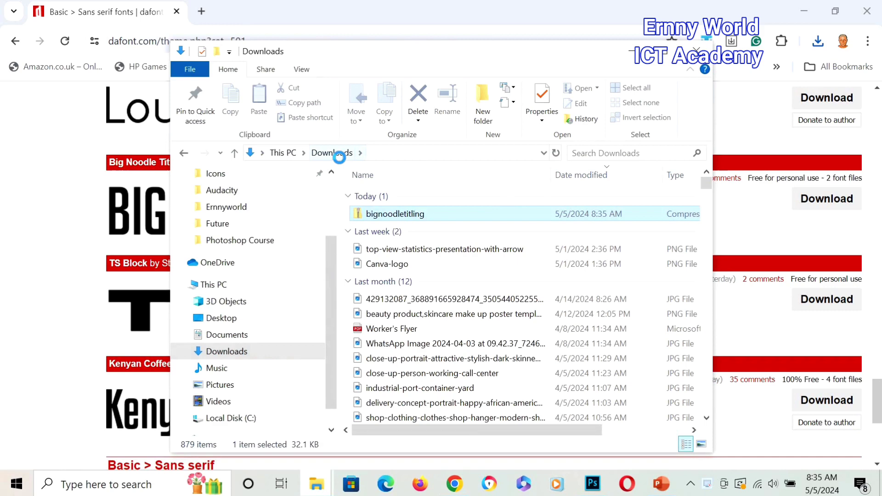
click(431, 215)
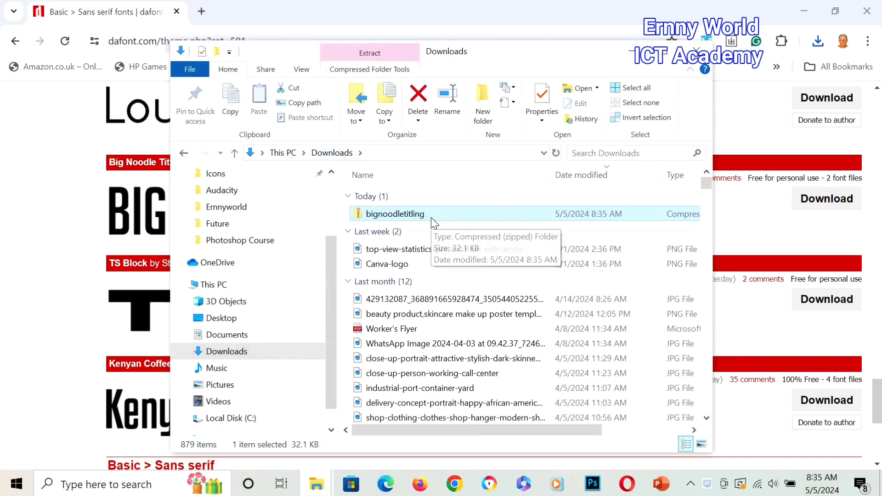
right_click(430, 216)
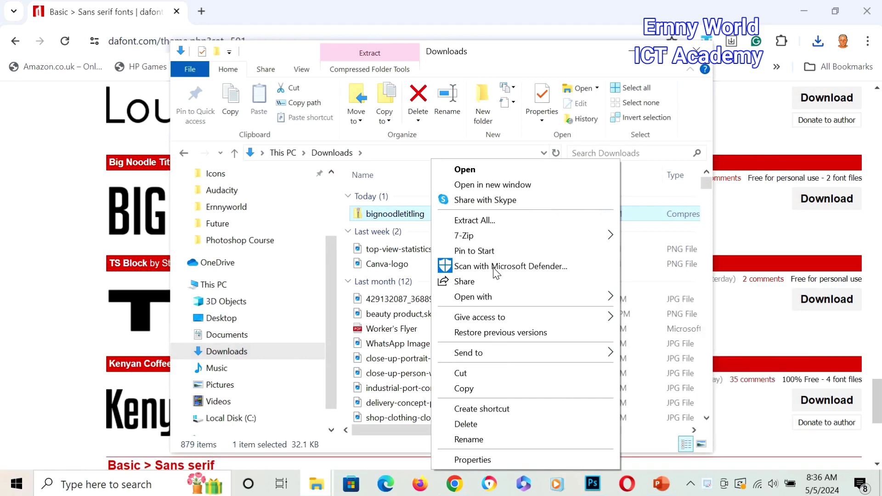
click(502, 224)
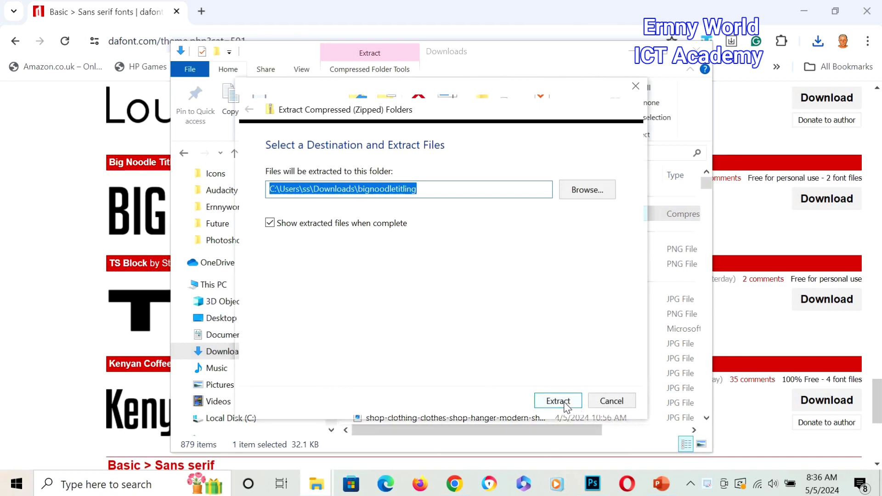
click(558, 401)
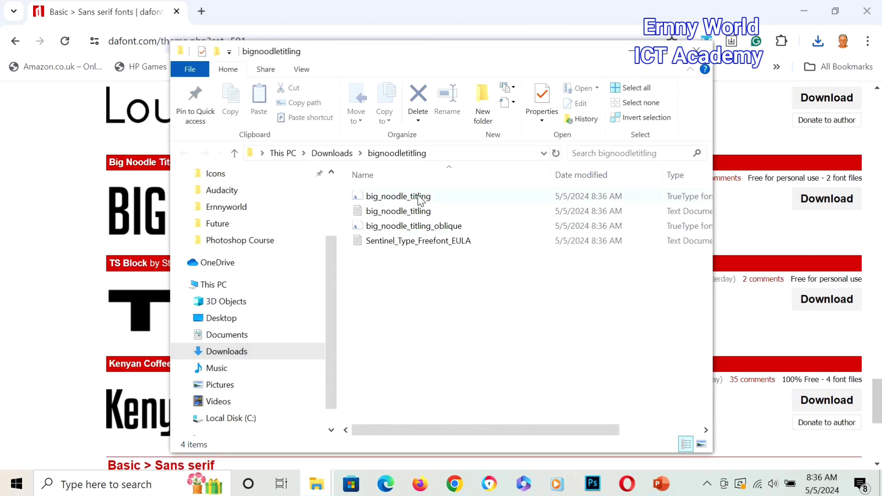
Install the regular and Oblique BigNoodleTitling TrueType fonts, then close the font folder
double_click(418, 195)
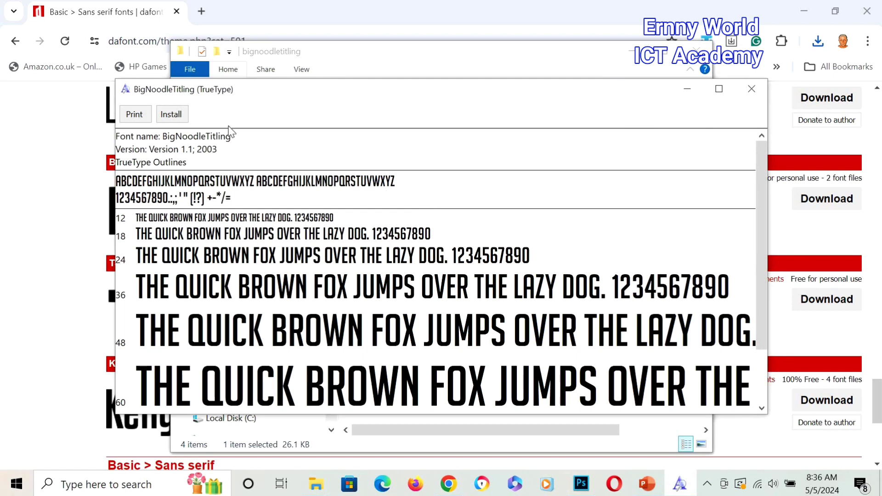
click(171, 114)
click(751, 89)
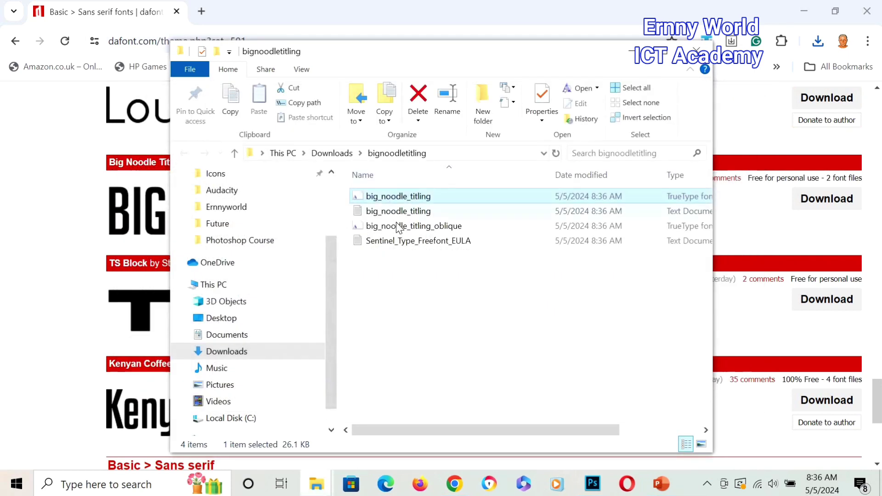
double_click(400, 226)
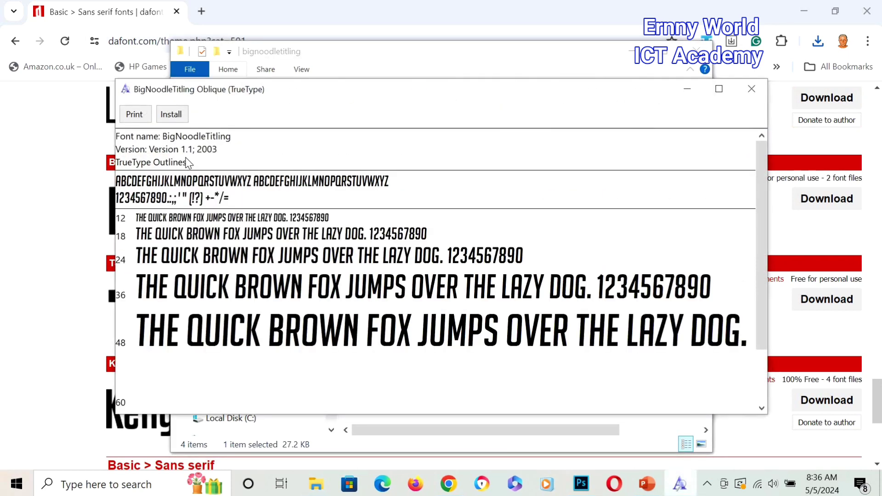
click(171, 115)
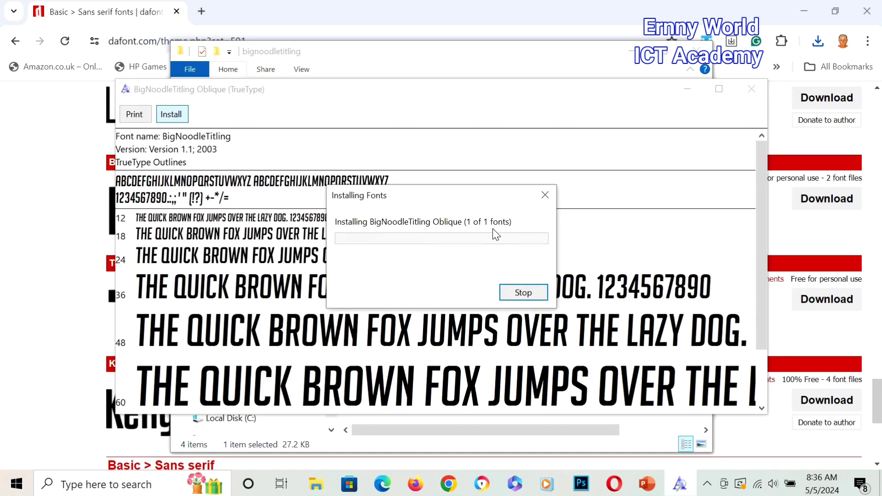
click(751, 89)
click(699, 50)
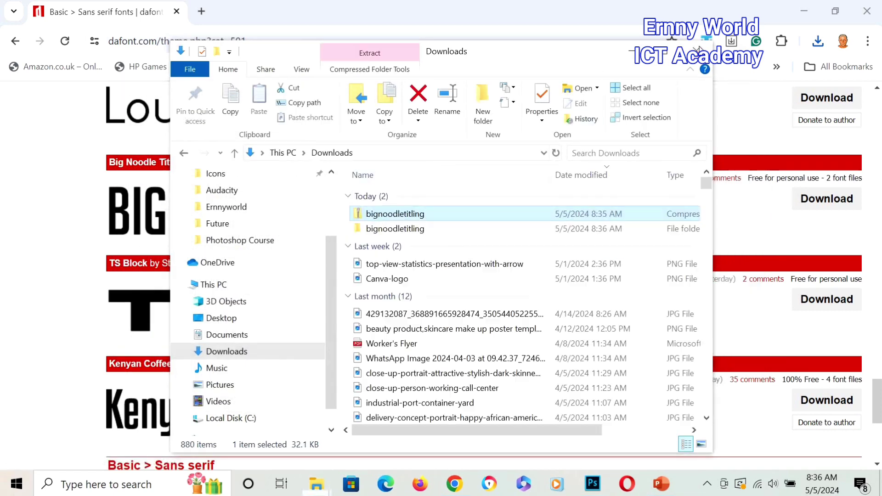
Change the Lorem Ipsum text's font from White Smith to BigNoodleTitling
click(592, 484)
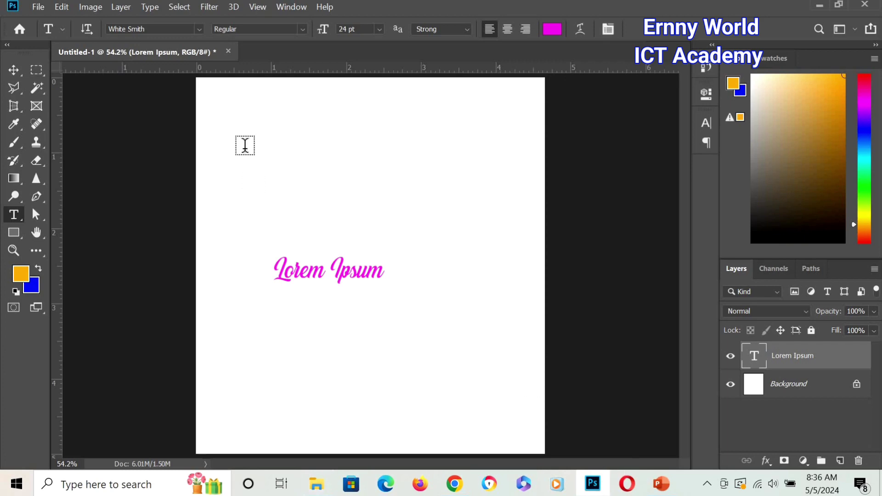
click(198, 29)
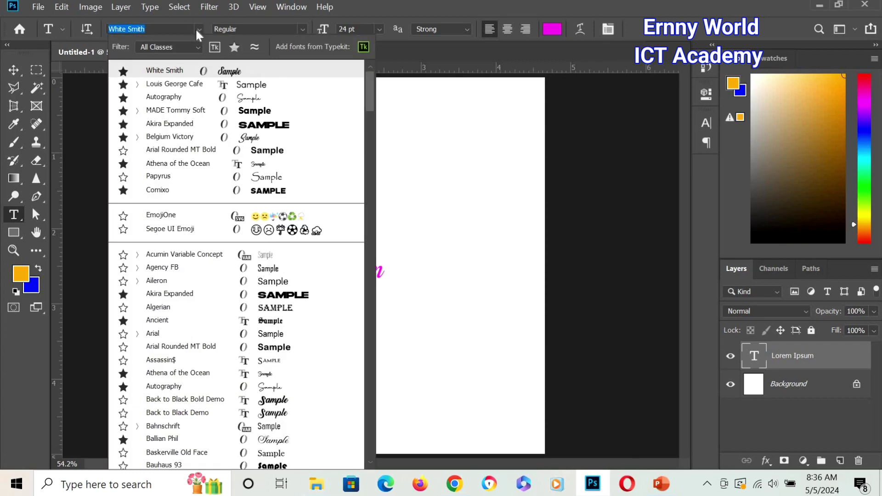
scroll(372, 134, down, 3)
scroll(372, 135, down, 5)
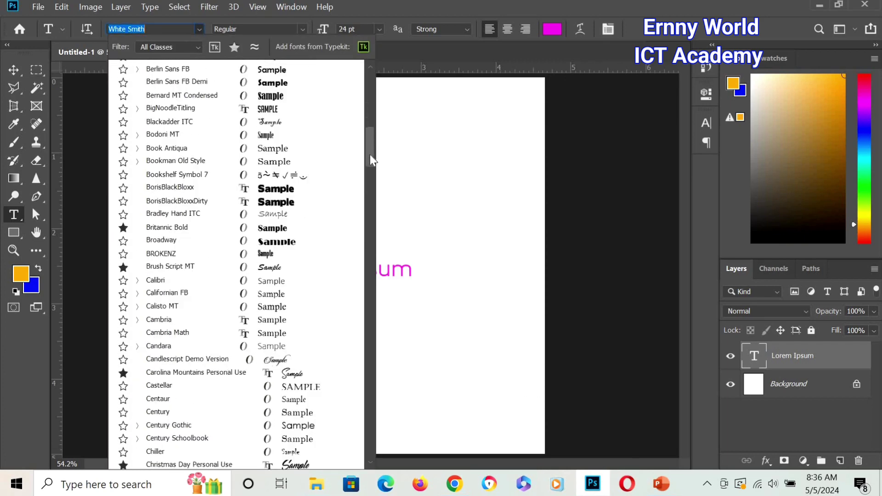
scroll(373, 160, down, 5)
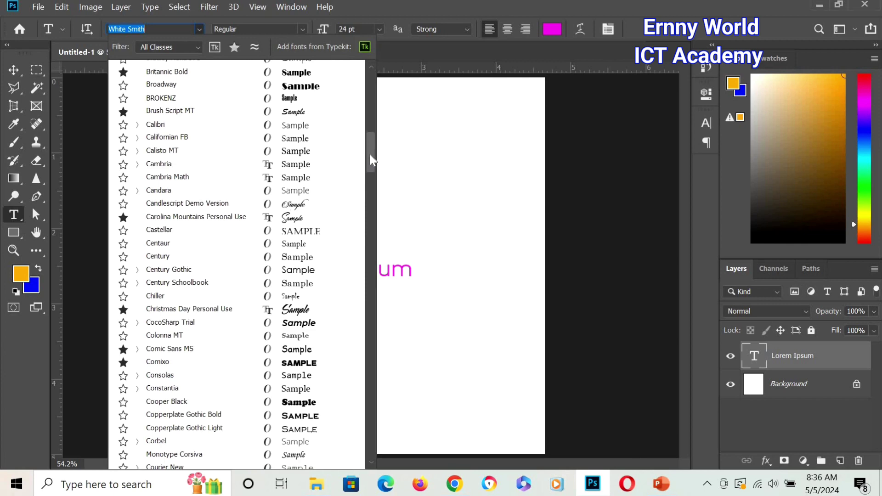
scroll(370, 160, up, 2)
scroll(371, 154, up, 2)
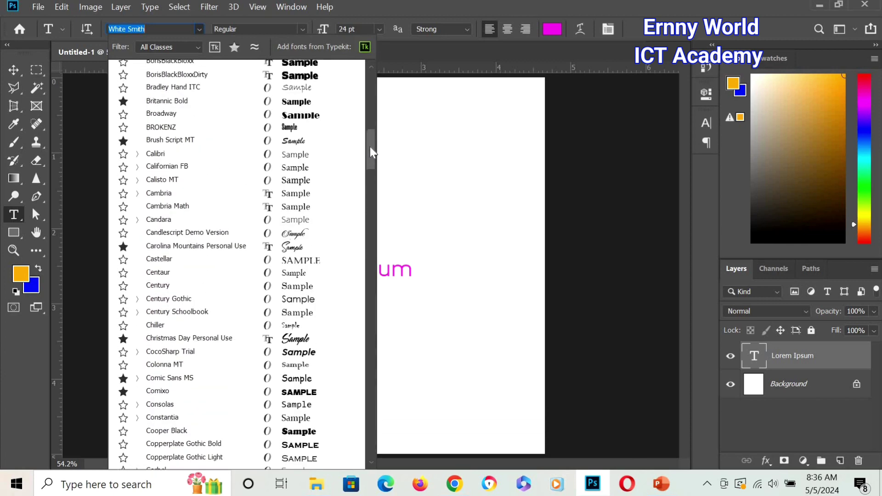
scroll(371, 150, up, 2)
scroll(371, 150, up, 2)
scroll(371, 150, up, 2)
scroll(371, 151, up, 2)
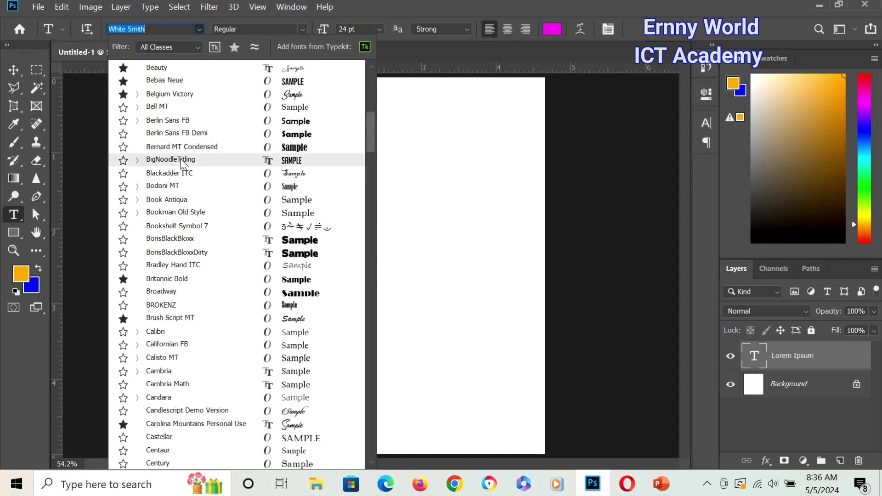
click(184, 160)
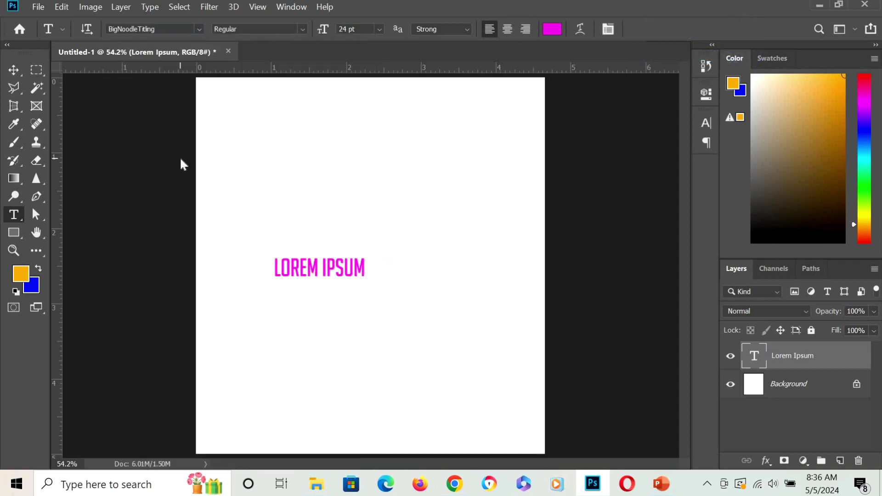